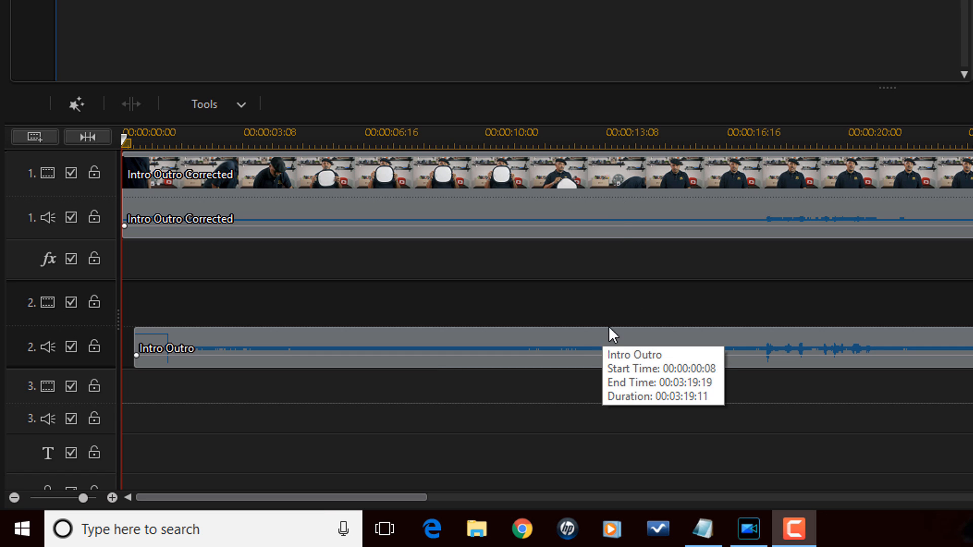
click(619, 172)
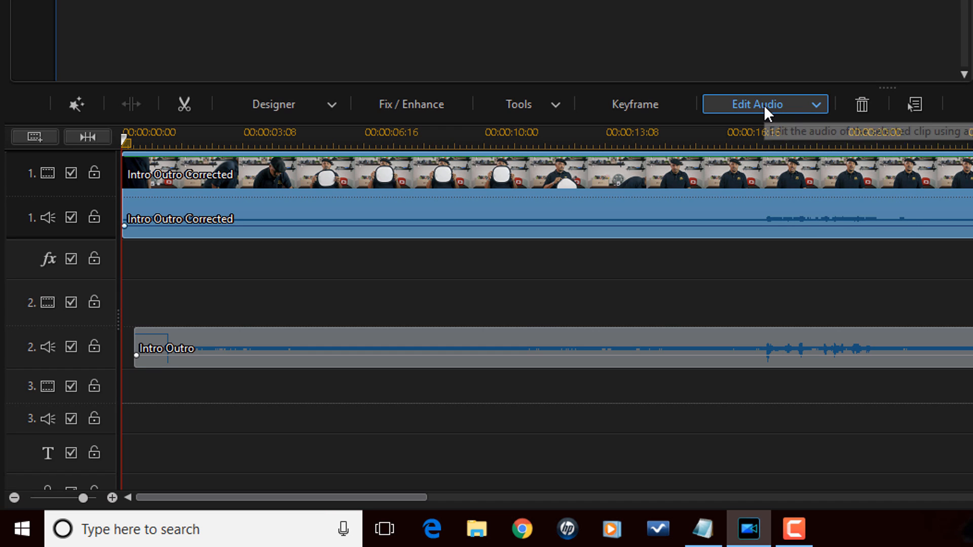
click(802, 106)
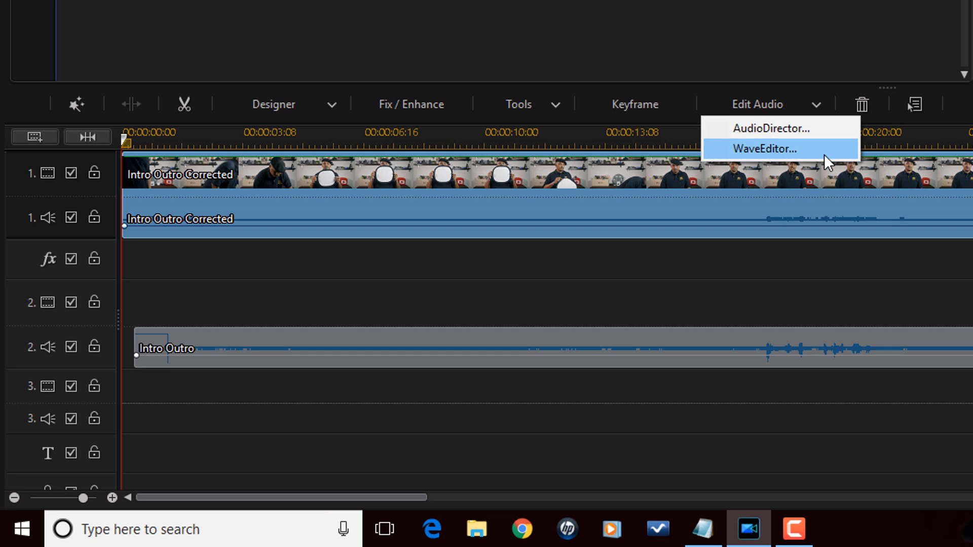
click(639, 270)
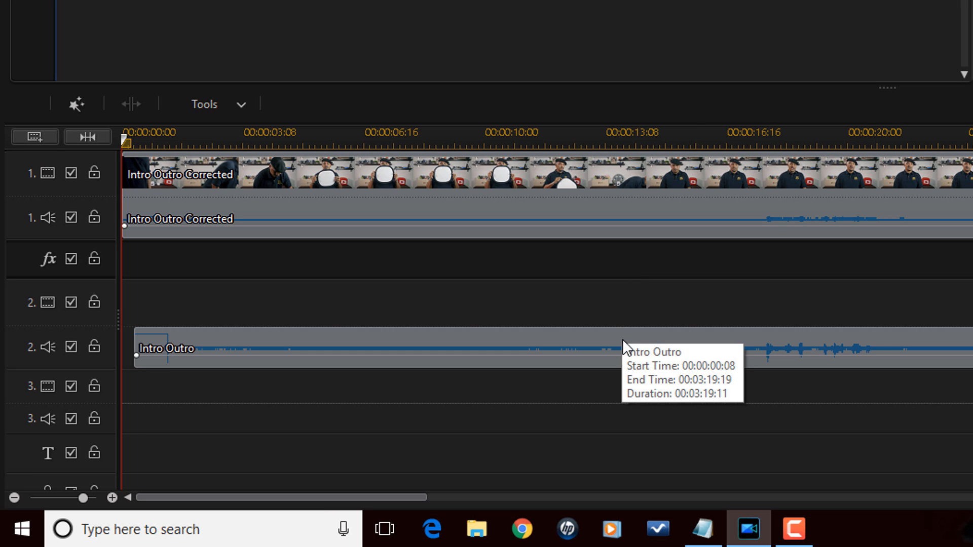
- Open the Intro Outro audio clip on track 2 in AudioDirector for editing
click(622, 339)
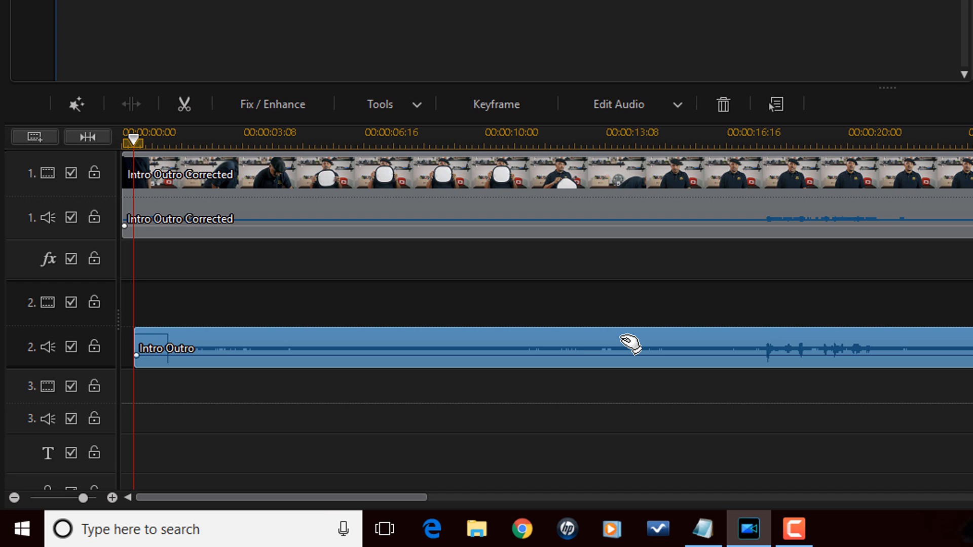
click(655, 102)
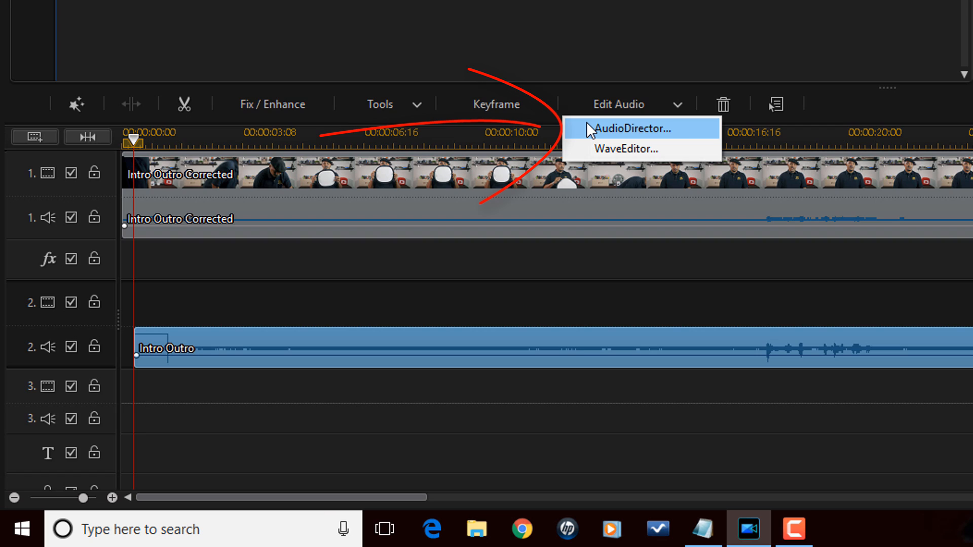
click(588, 127)
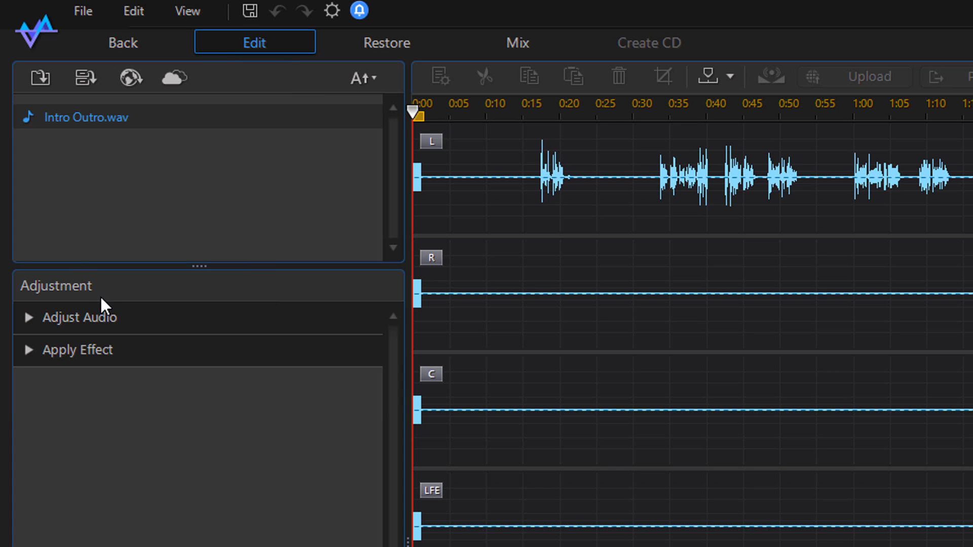
- In the Dynamic Range Control effect, set the compressor's threshold to -15 dB and its ratio to 2.5:1
click(27, 358)
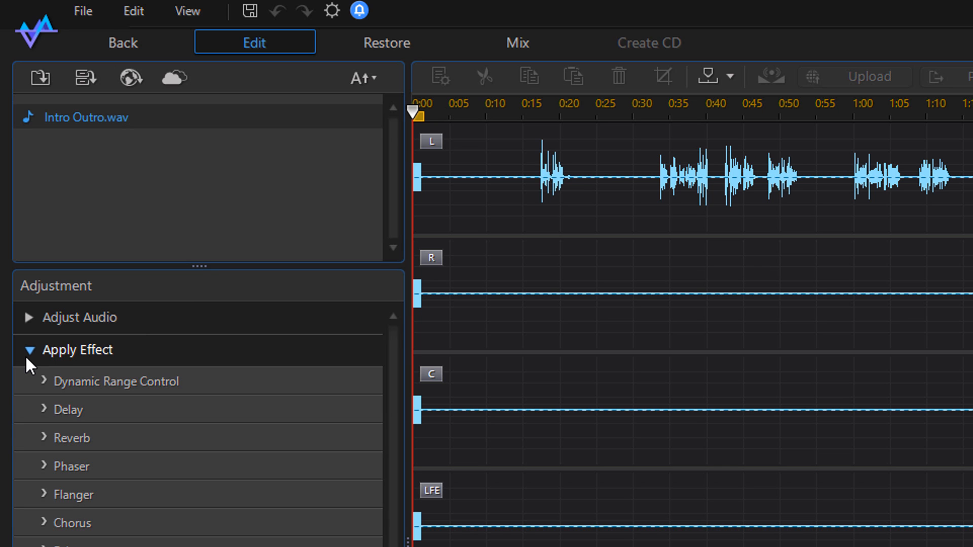
click(44, 381)
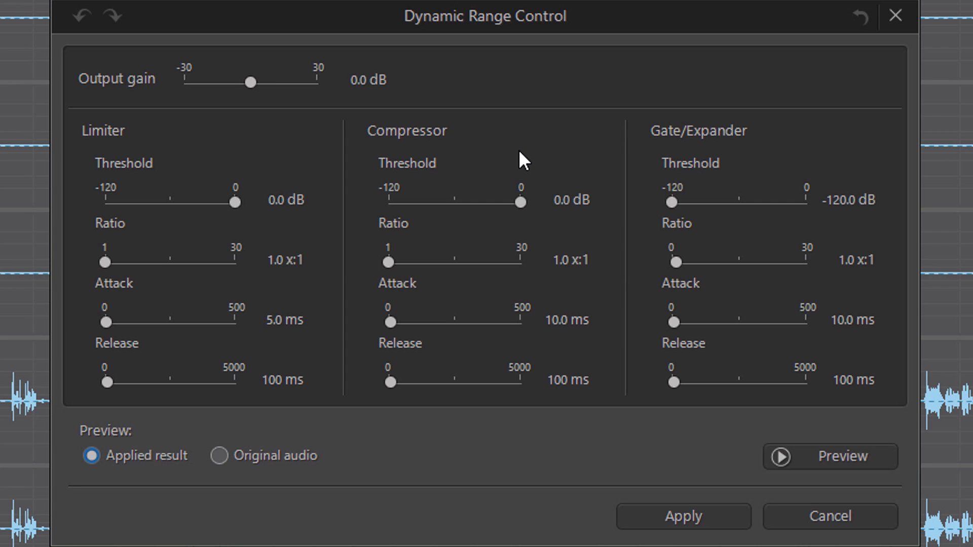
click(560, 202)
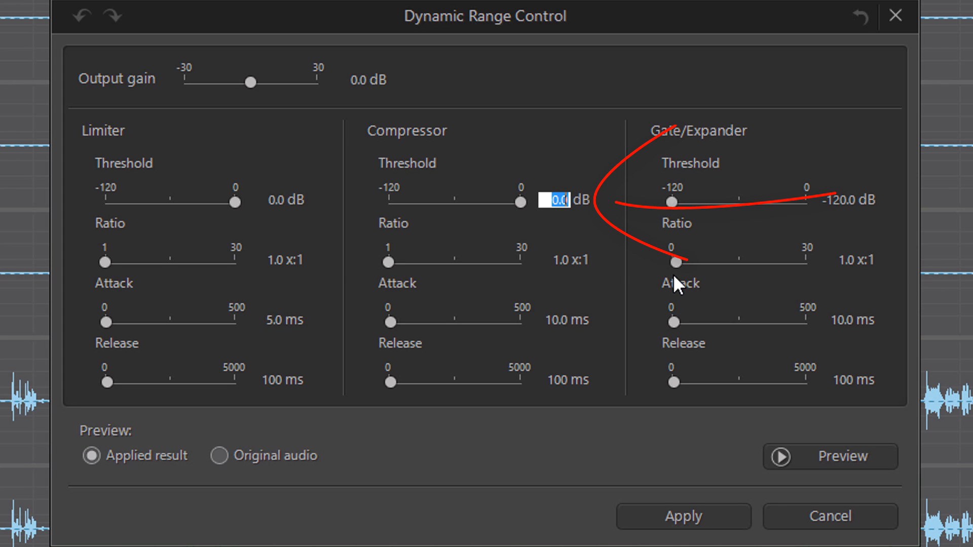
text(-15)
key(Return)
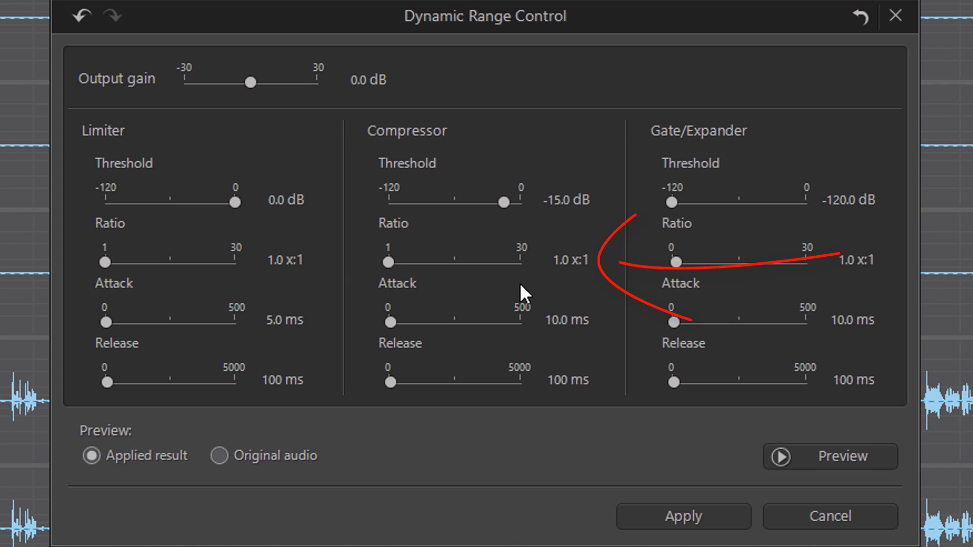
click(562, 263)
text(2.5)
key(Return)
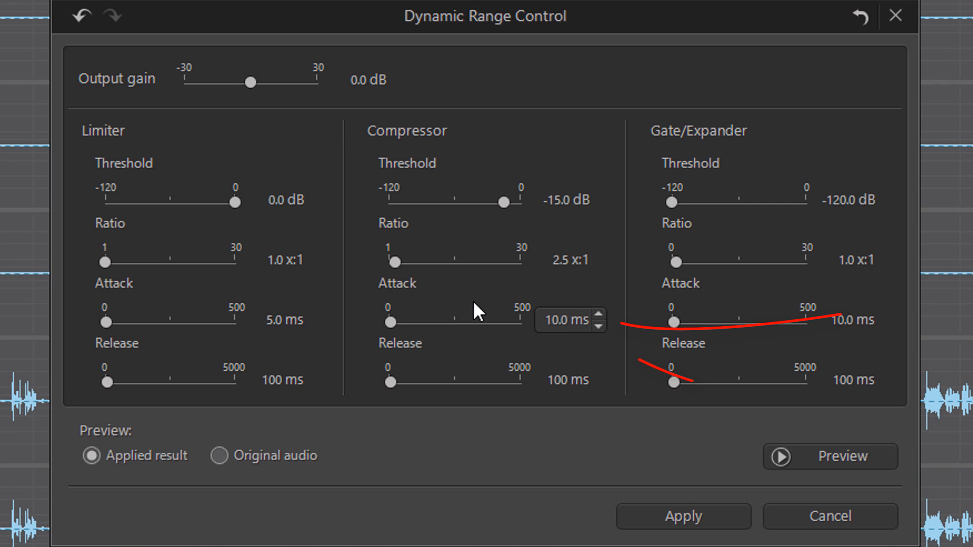
- Set the compressor's attack to 7 ms and apply the Dynamic Range Control effect to the audio
double_click(555, 320)
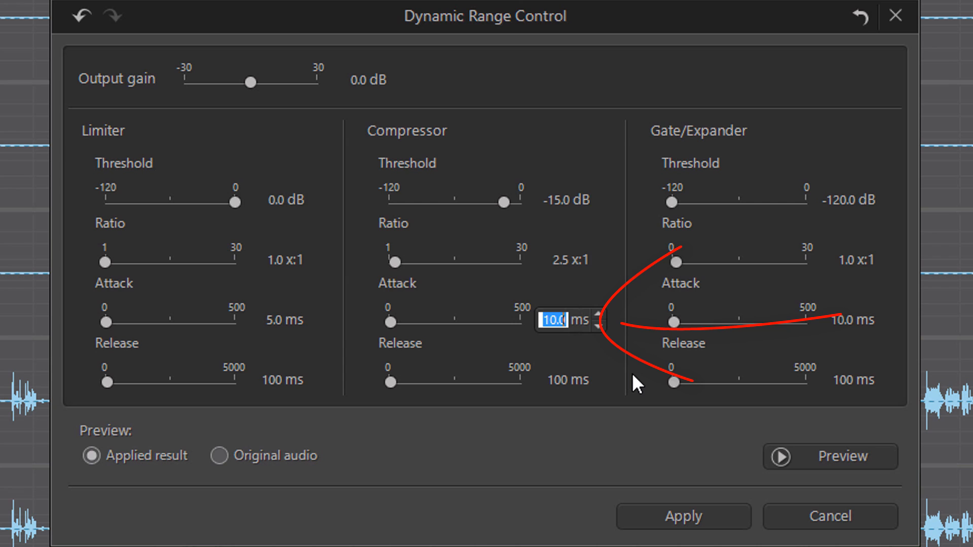
text(7)
key(Return)
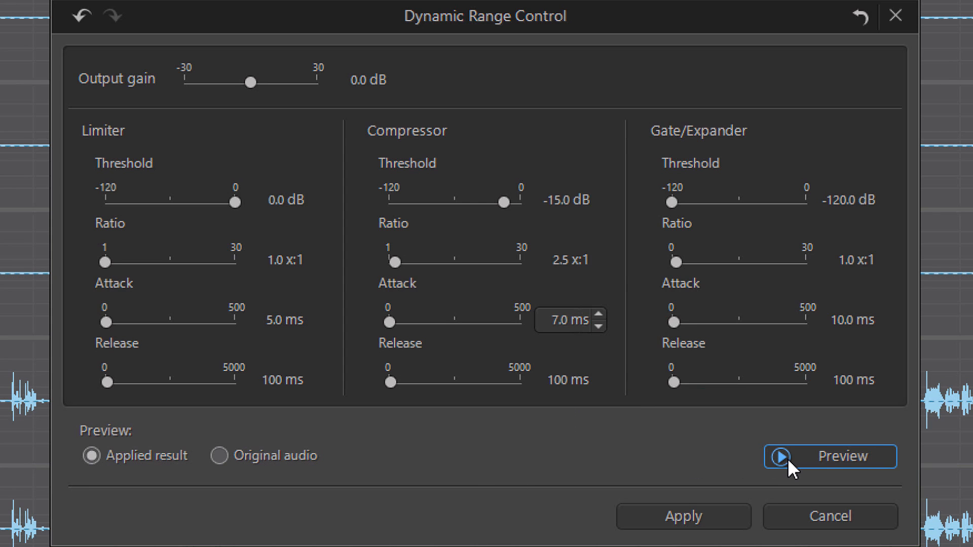
click(157, 457)
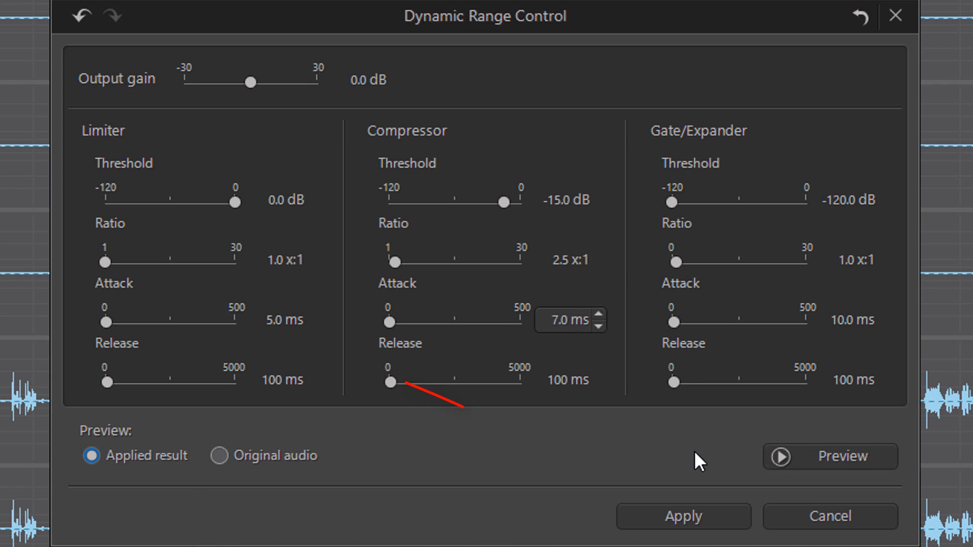
click(678, 514)
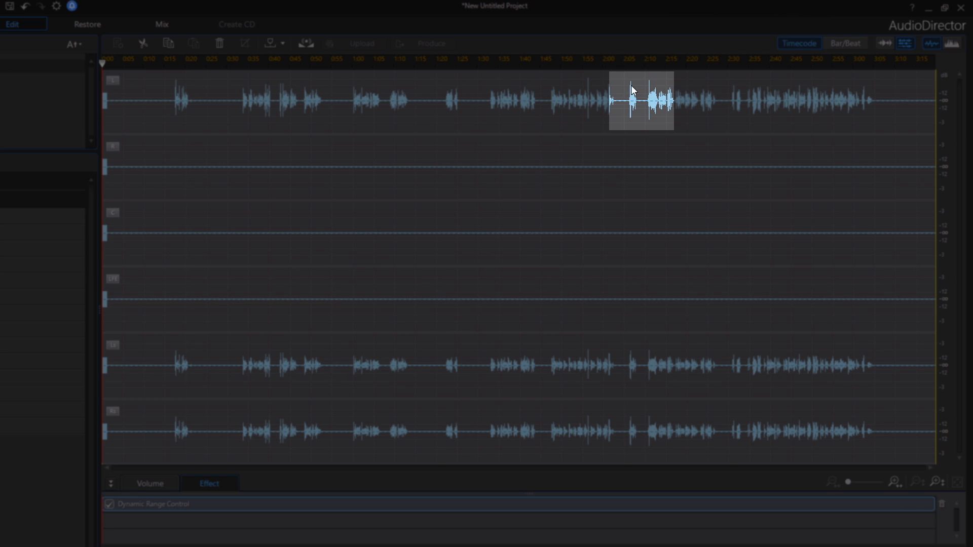
- Disable and re-enable the Dynamic Range Control effect to compare the waveform with and without it
click(109, 504)
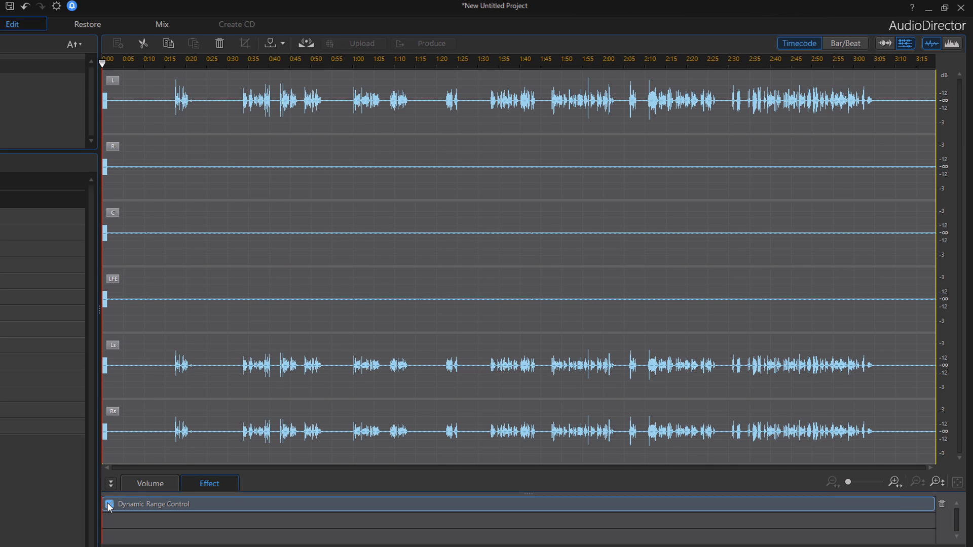
click(109, 505)
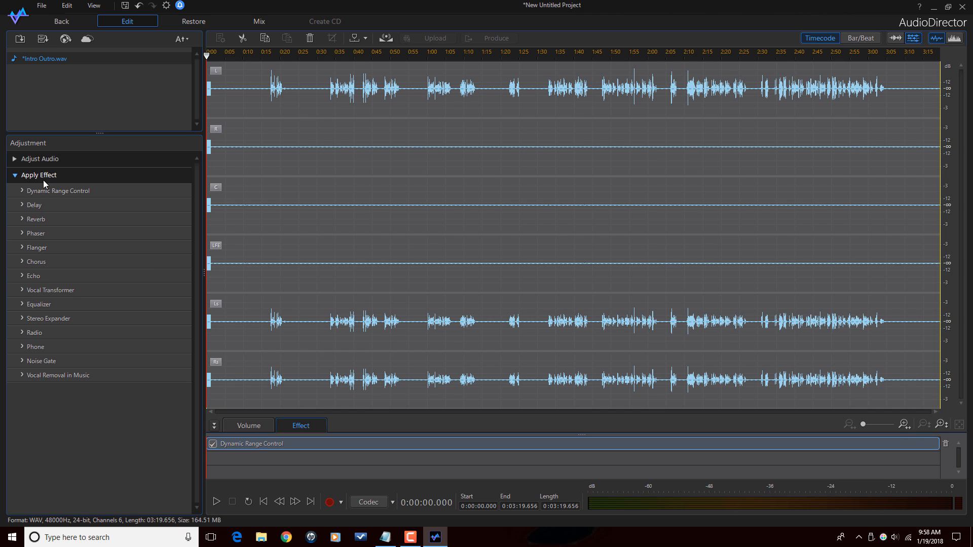
- Add an Equalizer effect with the Custom preset and set its 250 Hz band to 3
click(34, 305)
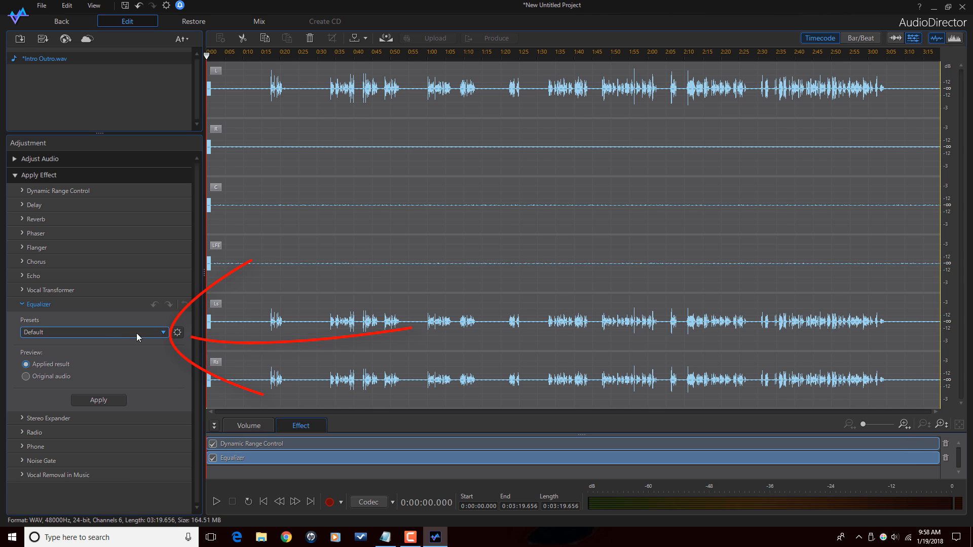
click(162, 334)
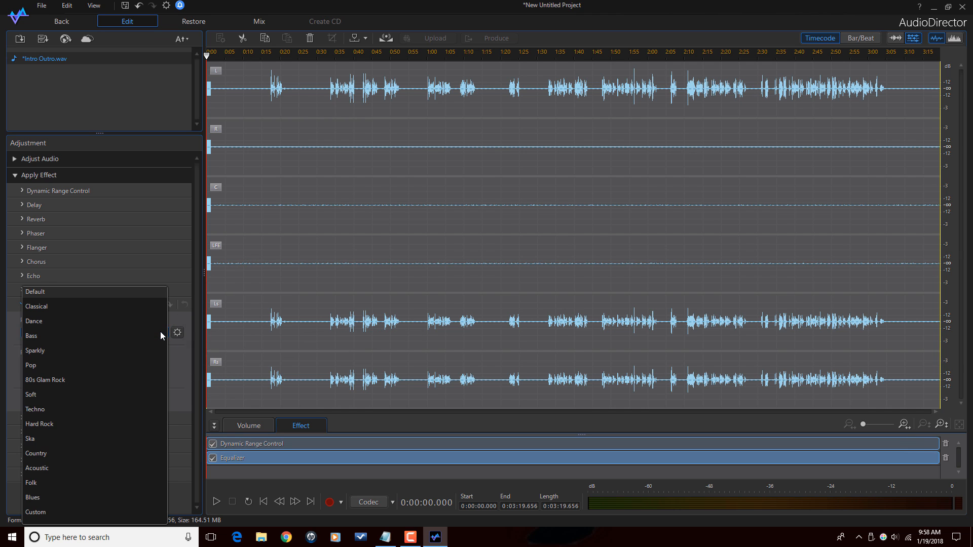
click(49, 516)
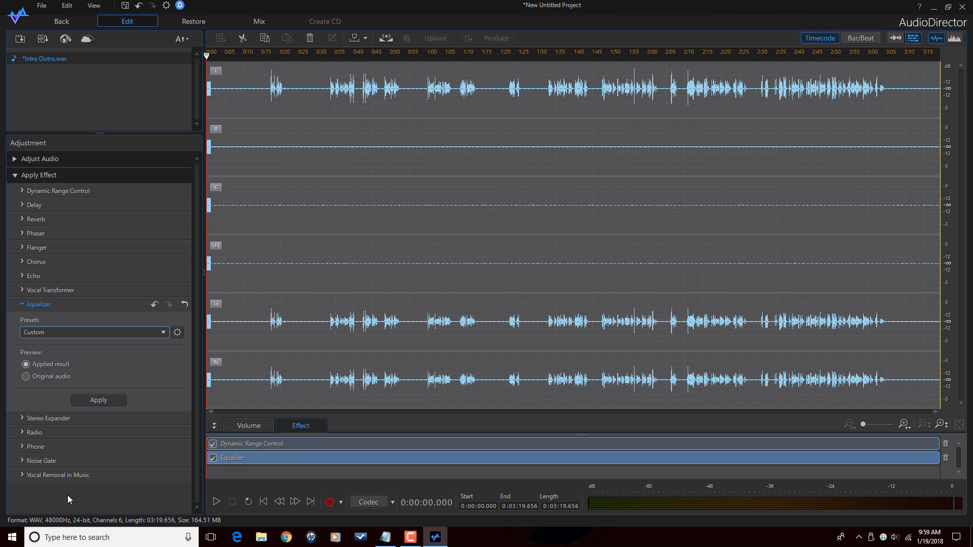
click(177, 333)
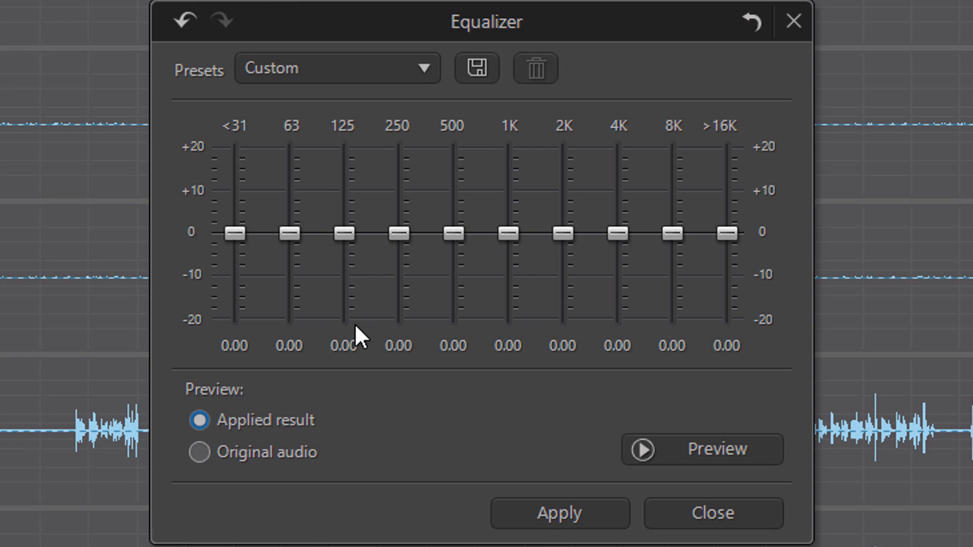
click(400, 346)
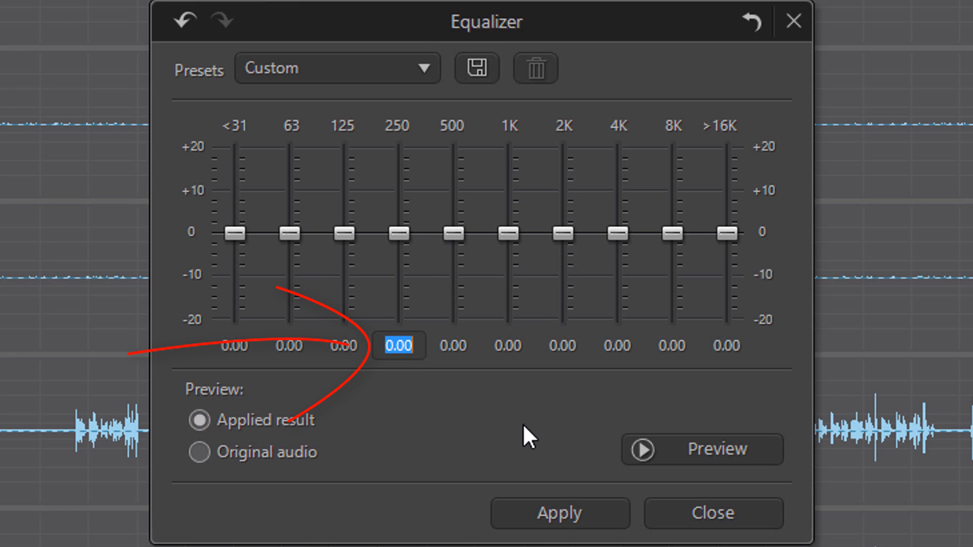
text(3)
key(Return)
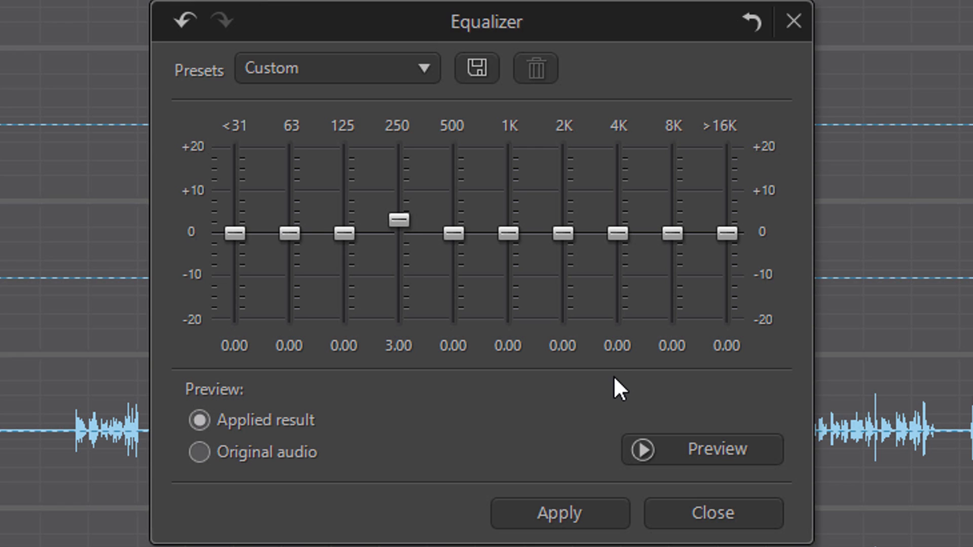
- Set the equalizer's 4K band to 4 and apply the effect to the audio
click(617, 349)
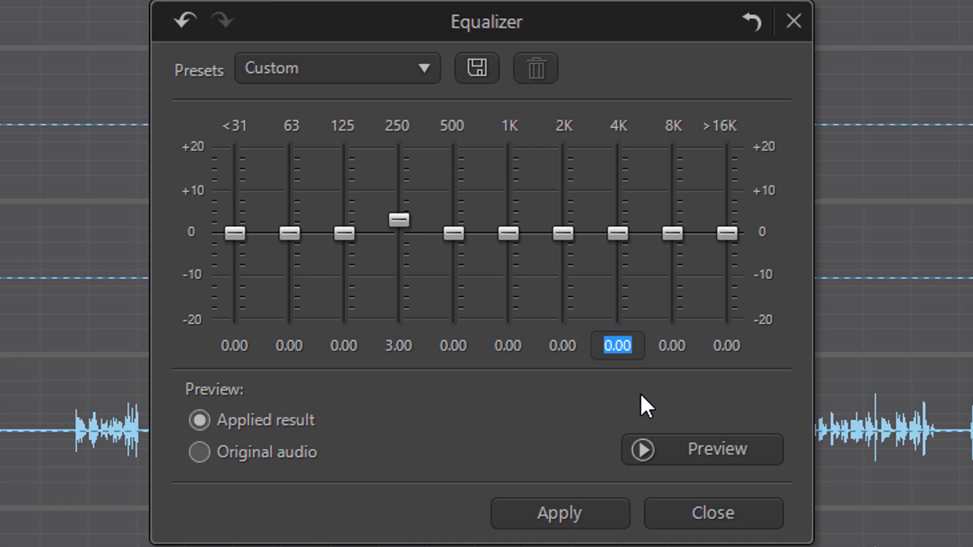
key(BackSpace)
text(4)
key(Return)
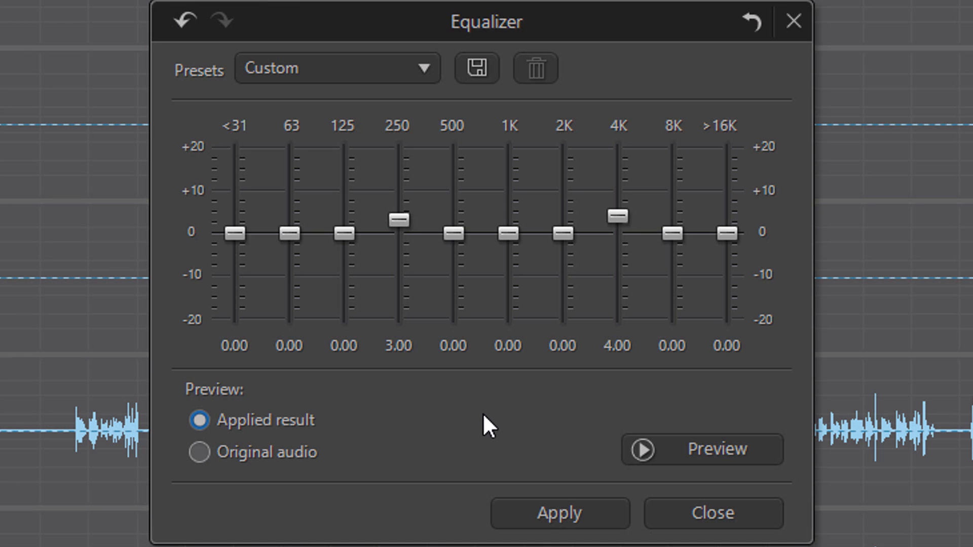
click(575, 512)
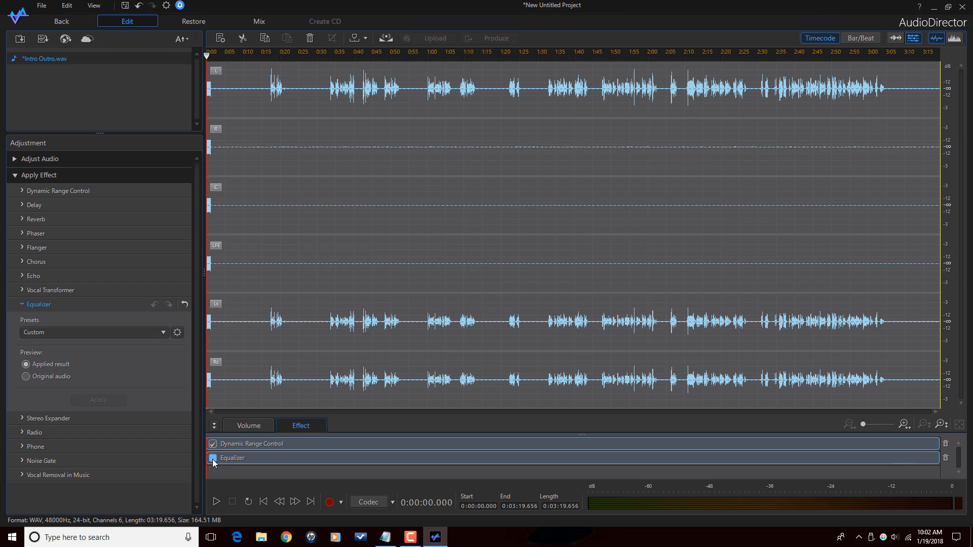
- Disable and re-enable the Equalizer effect to compare the waveform with and without it
click(213, 458)
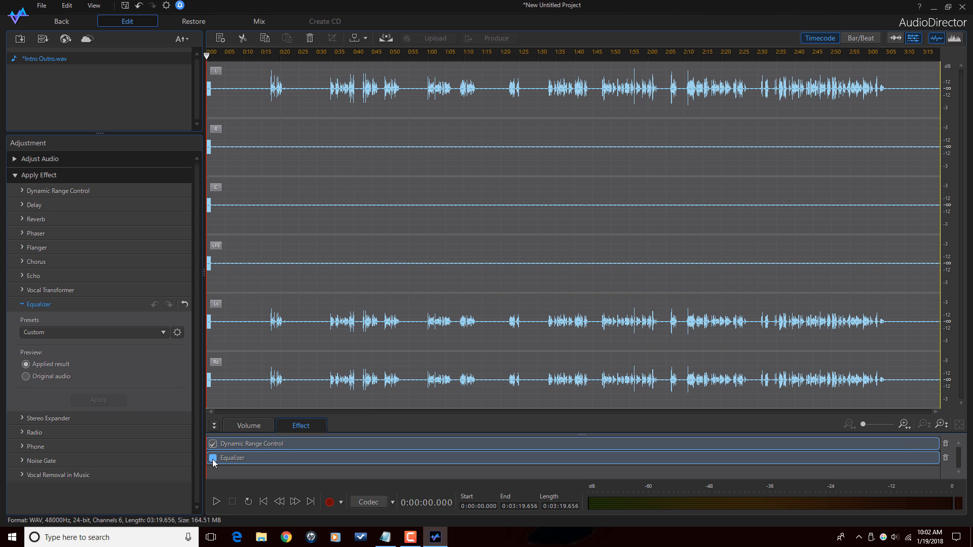
click(213, 459)
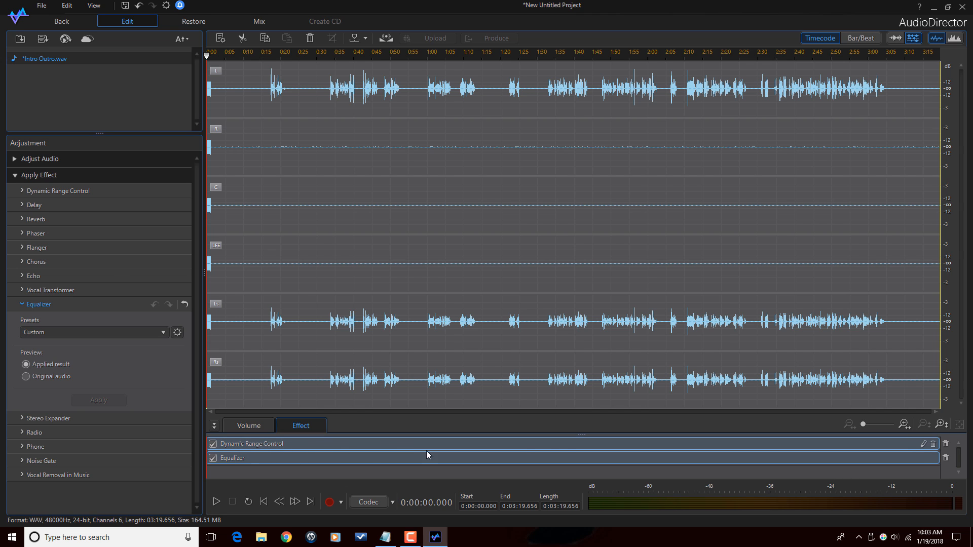
- Edit the applied Dynamic Range Control effect and set the limiter's threshold to -2.5 dB
click(923, 445)
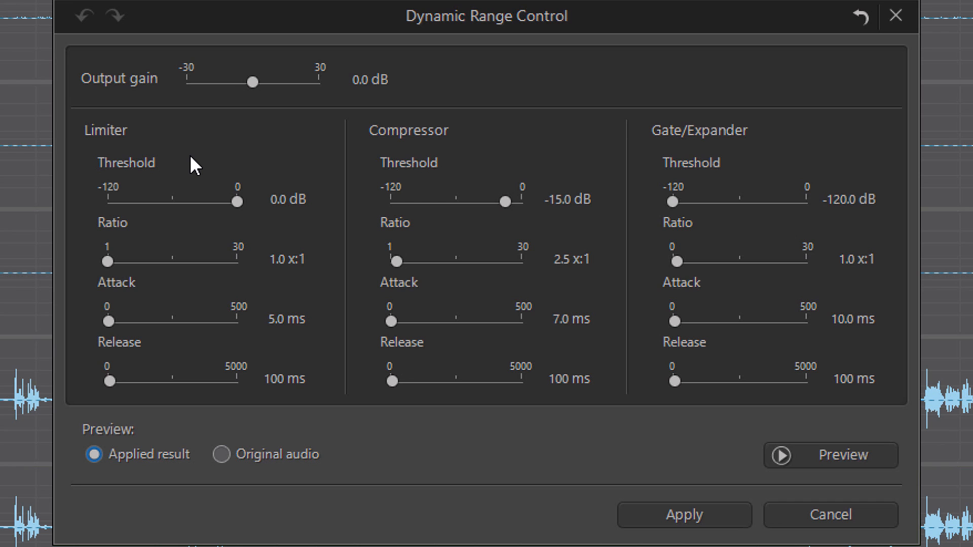
click(279, 201)
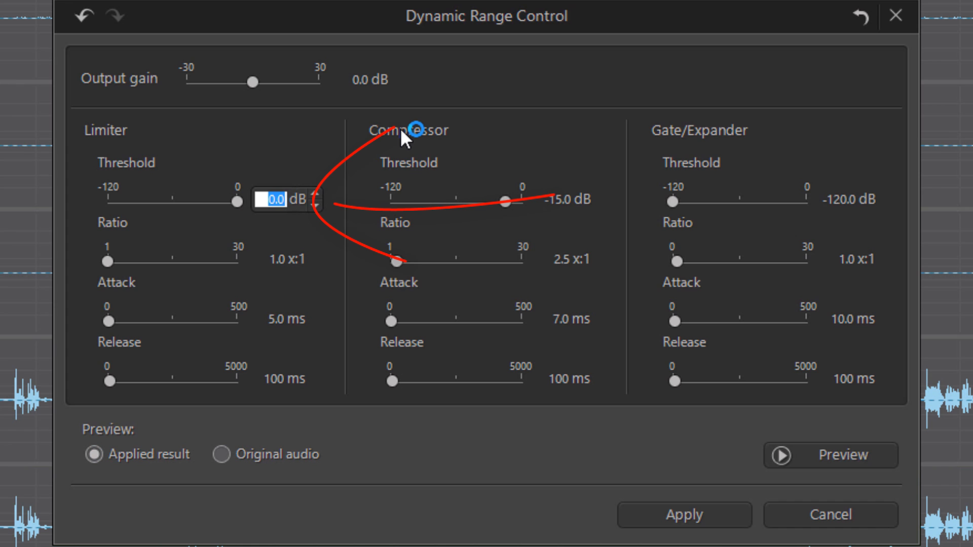
text(-3.5)
key(Return)
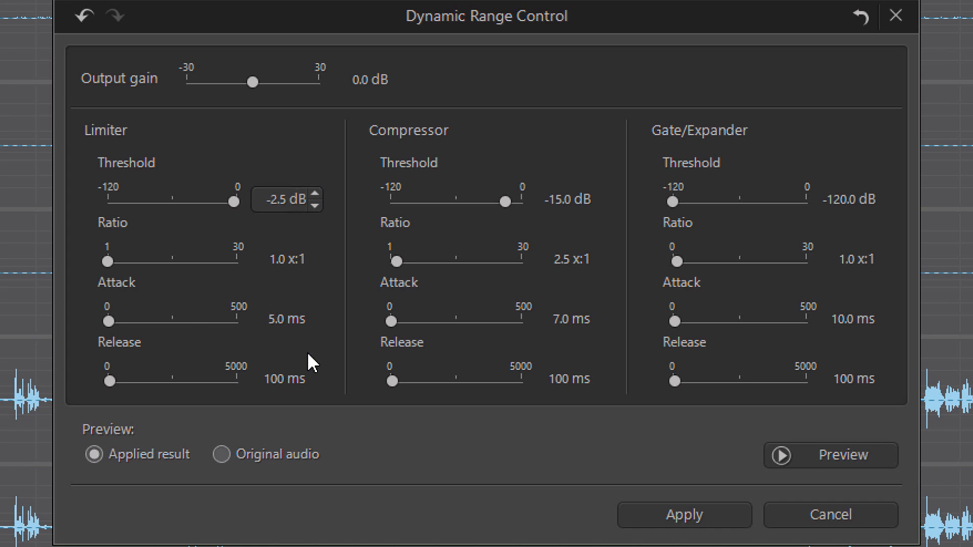
- Set the limiter's attack to 7 ms and apply the revised Dynamic Range Control settings
click(278, 325)
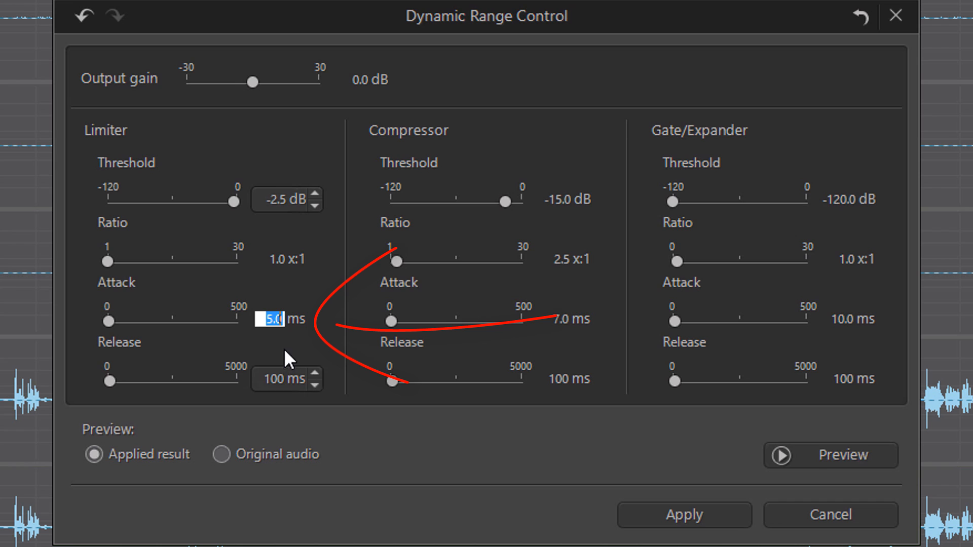
text(7)
key(Return)
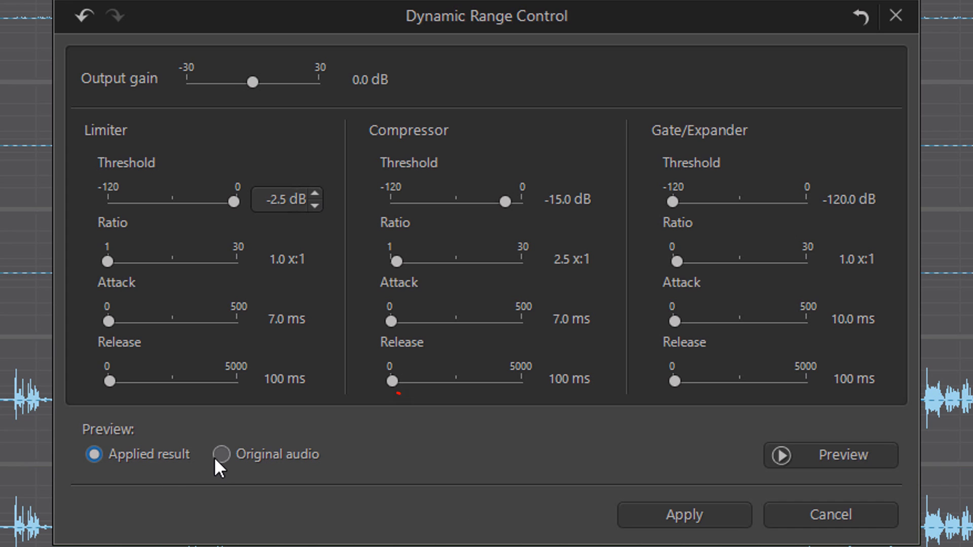
click(664, 512)
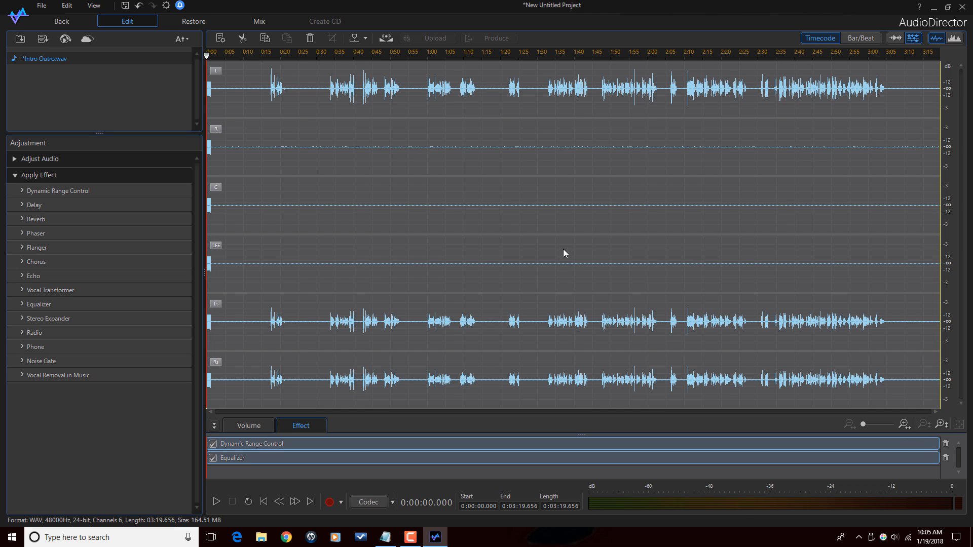
- Commit the edits to the working file for the Restore room and select the speech-free range from about 0:21 to 0:31
click(190, 22)
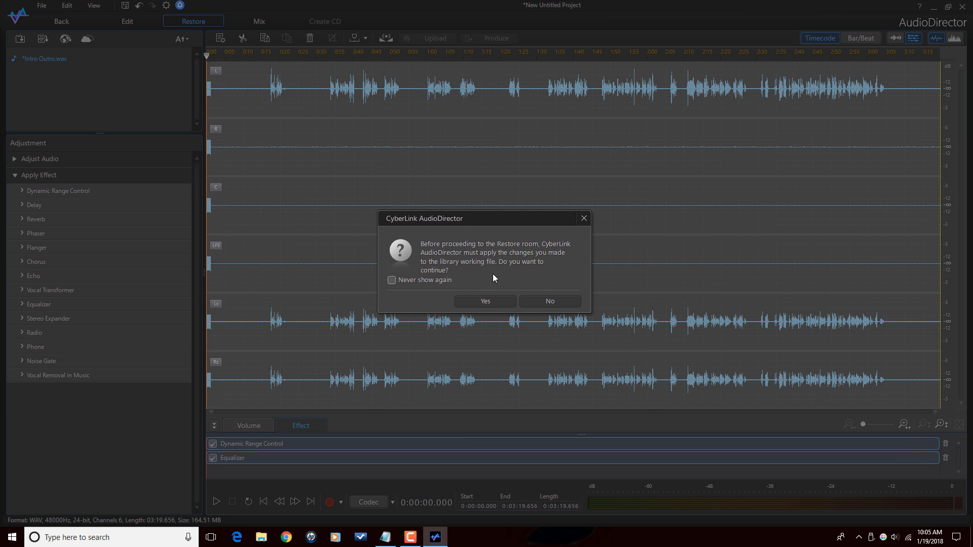
click(484, 302)
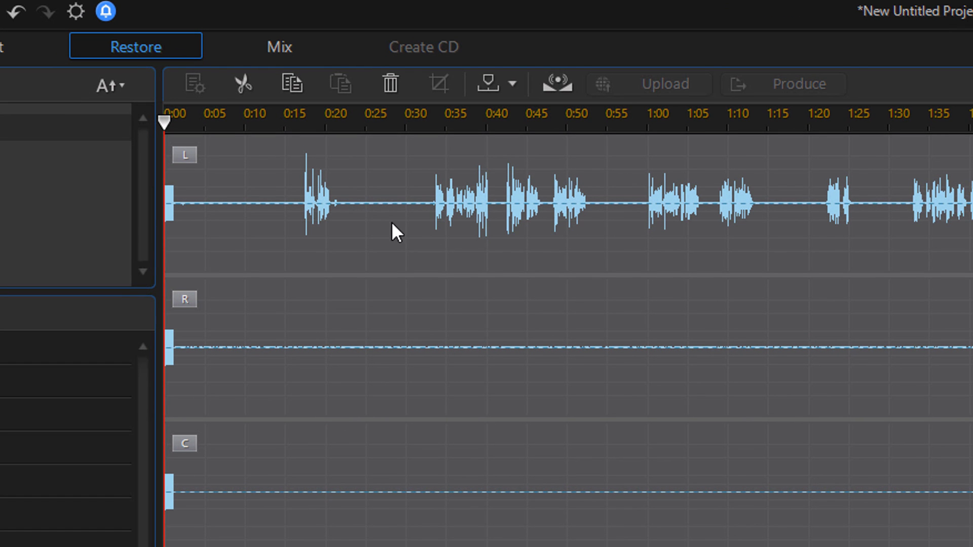
drag(346, 152, 423, 167)
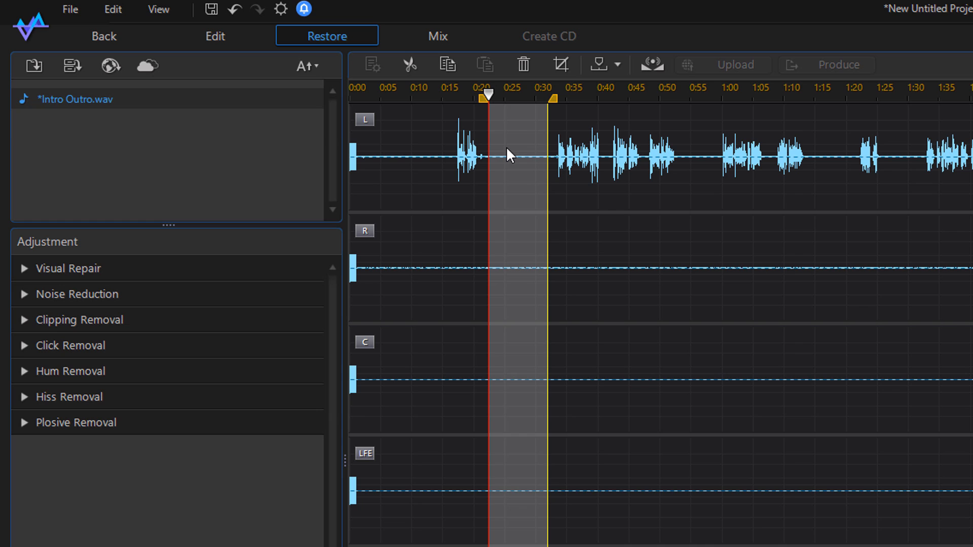
- Start Noise Reduction with the Noise Reduction option and analyze the selected noise-only range using smart analysis
click(25, 296)
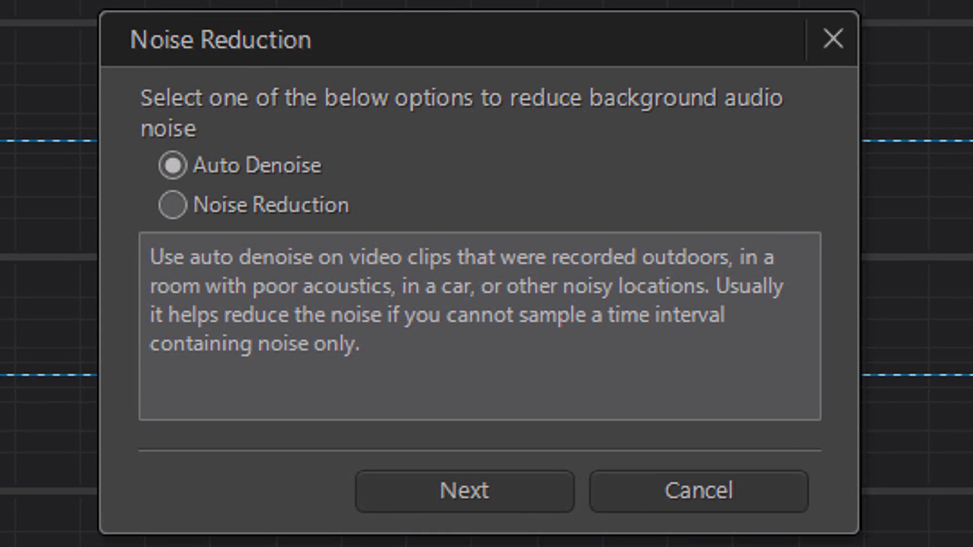
click(283, 207)
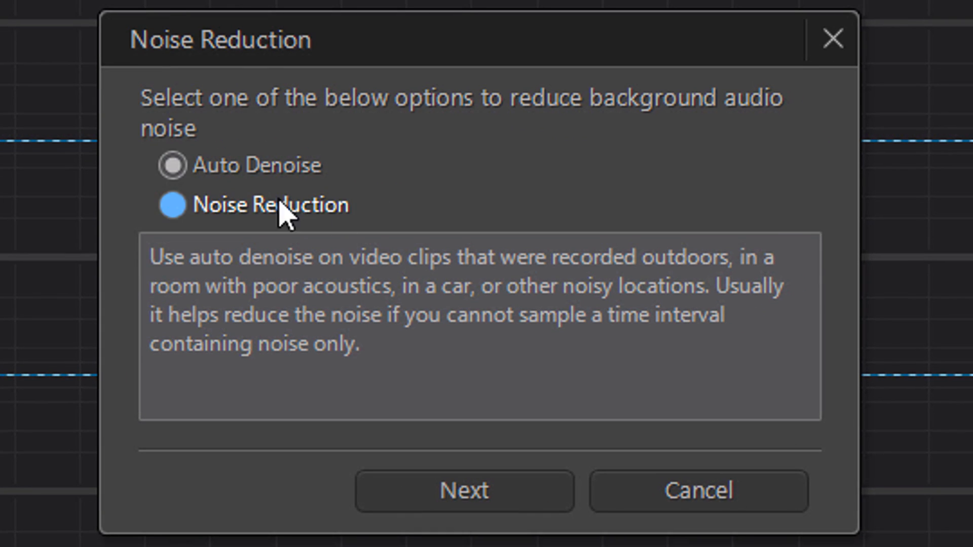
click(171, 211)
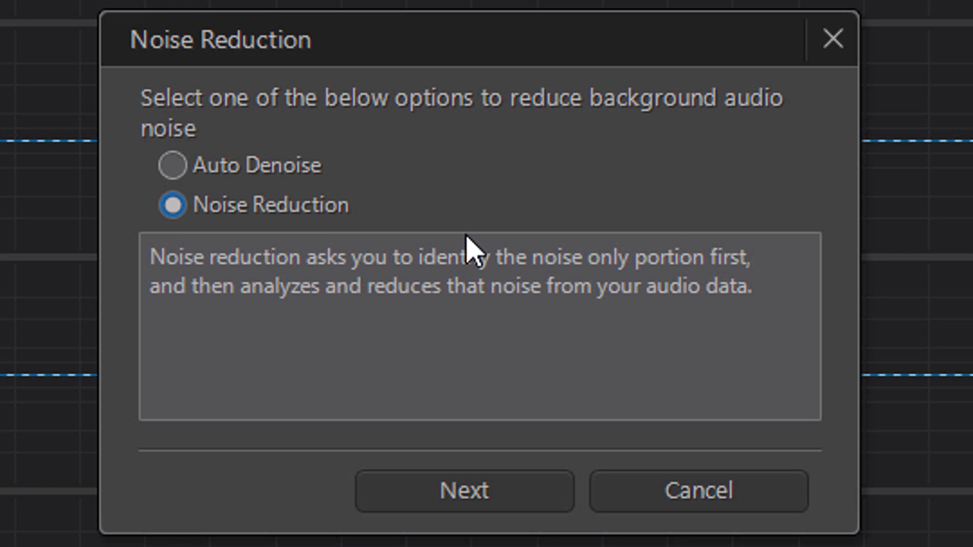
click(456, 491)
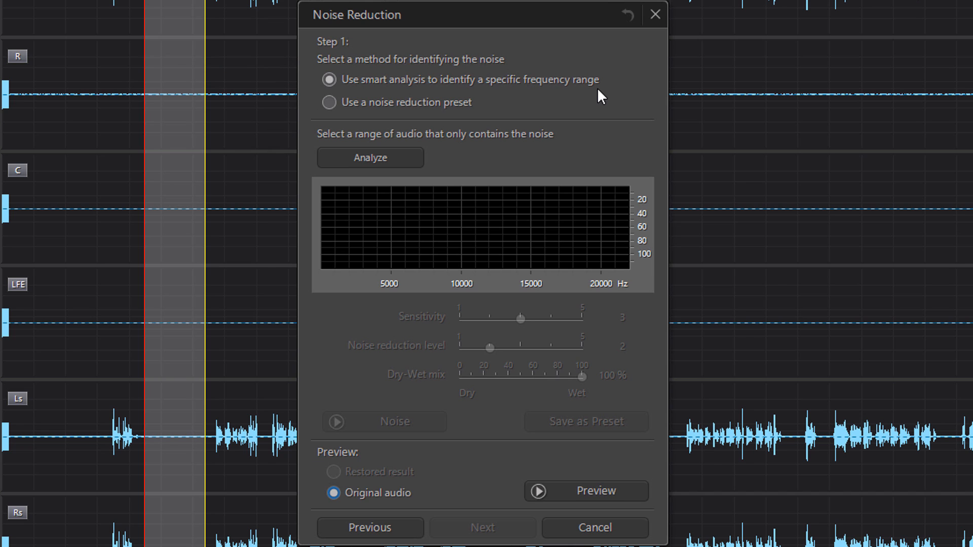
click(390, 157)
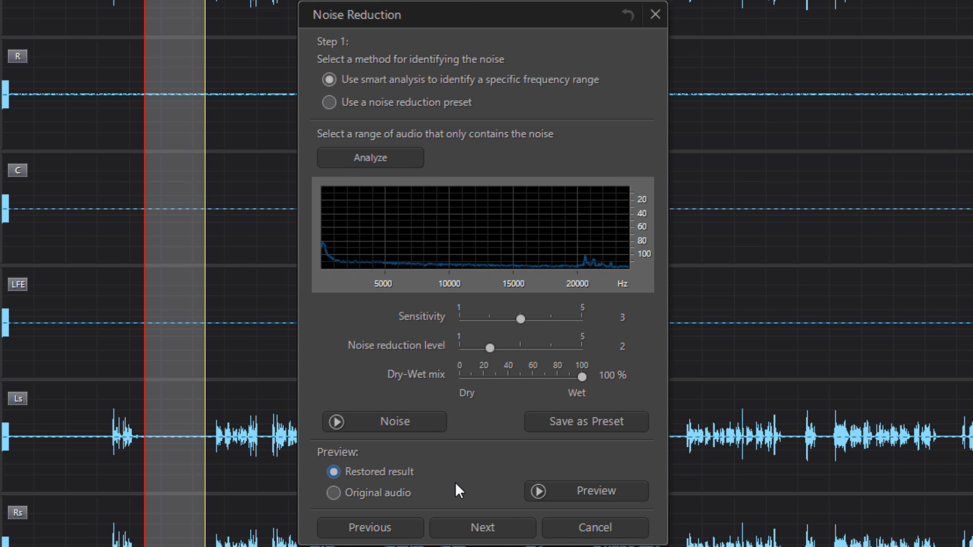
- Apply the analyzed noise reduction to the entire audio content
click(484, 528)
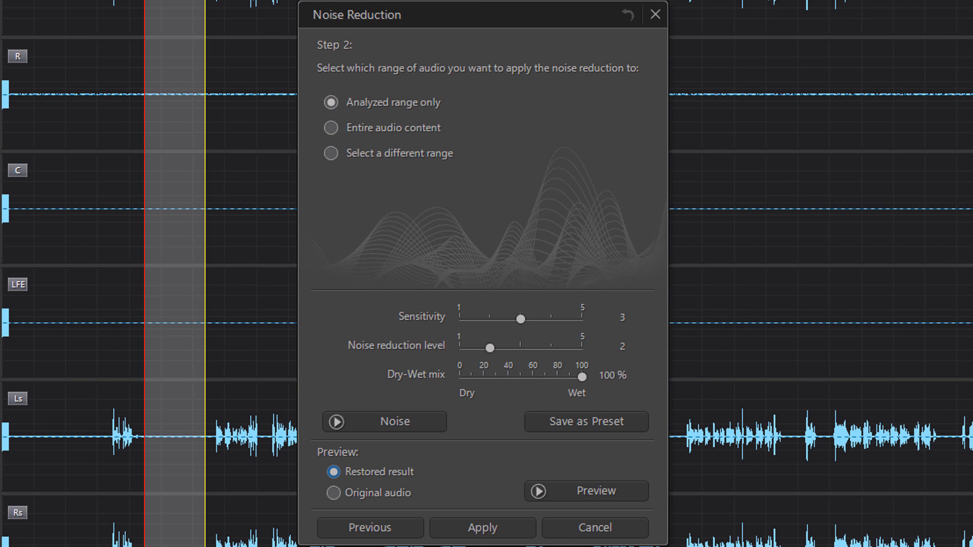
click(331, 128)
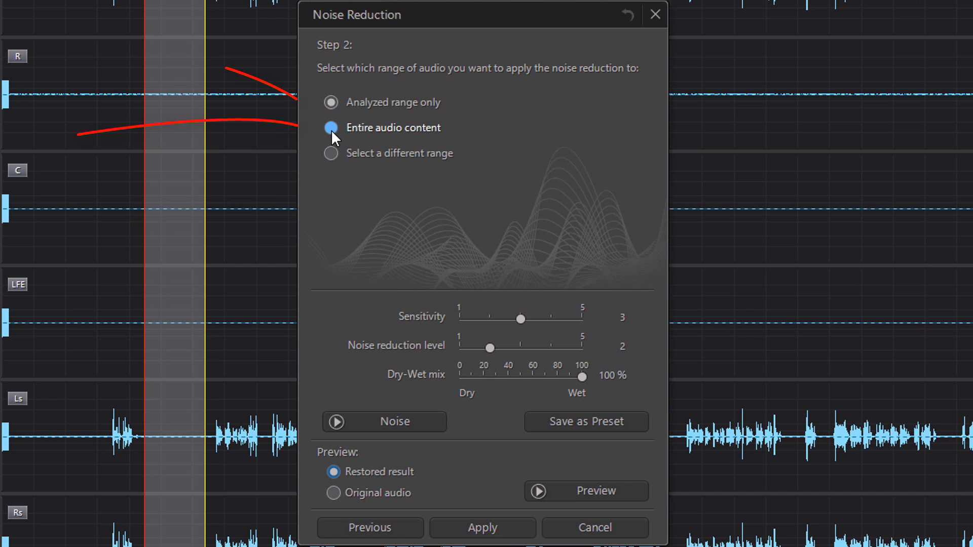
click(331, 127)
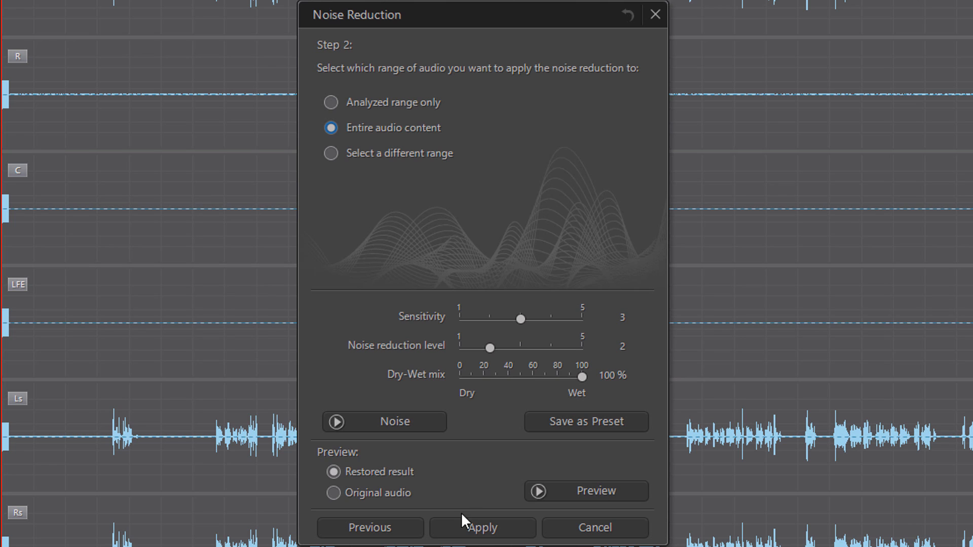
click(485, 527)
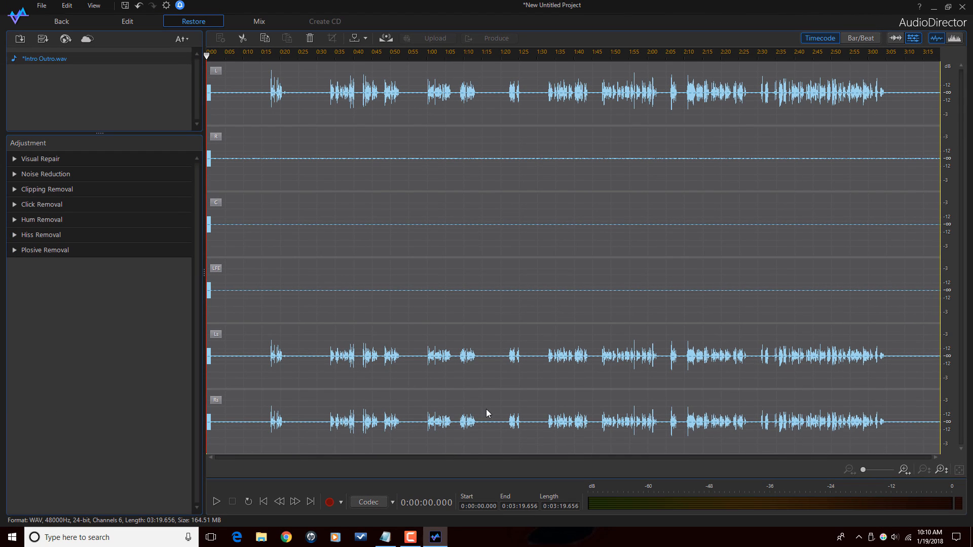
- Return to PowerDirector, saving the changes made to the audio file
click(55, 22)
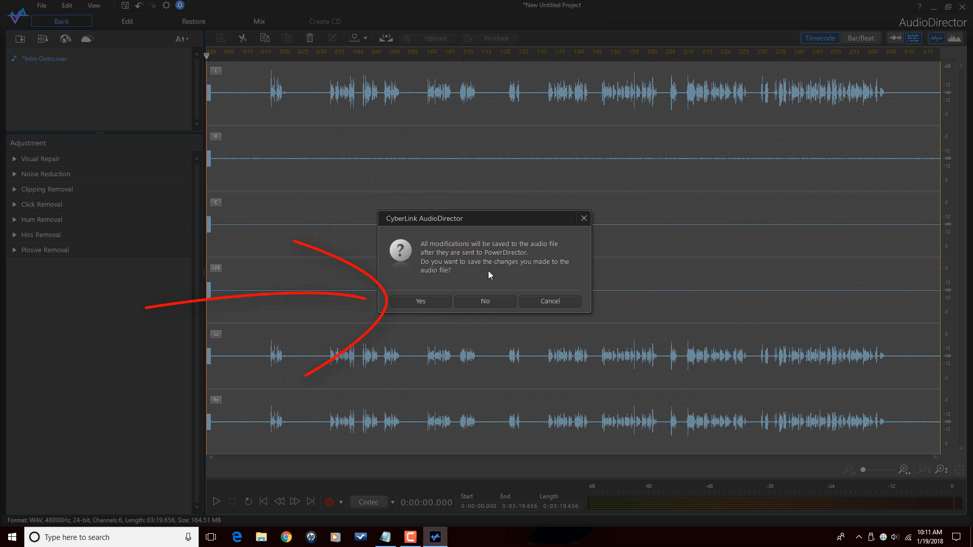
click(433, 303)
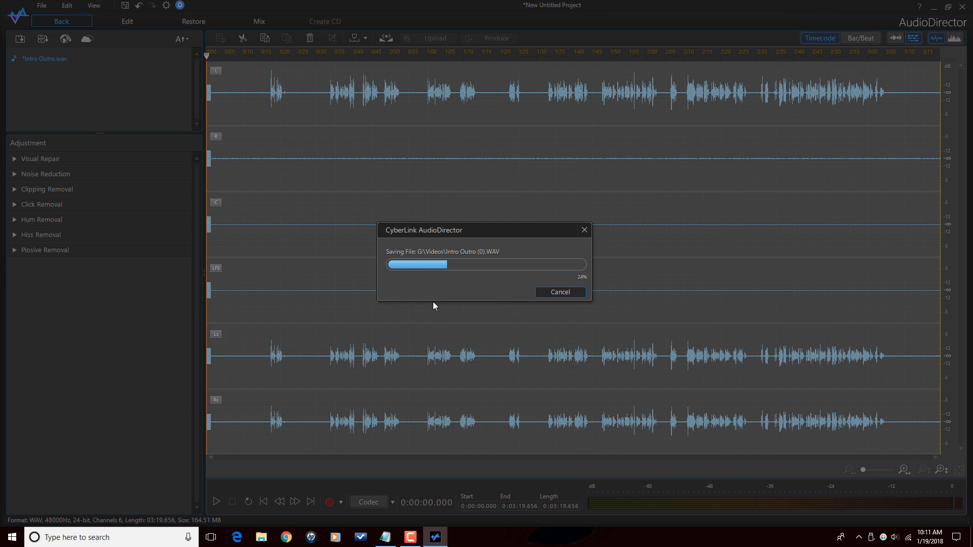